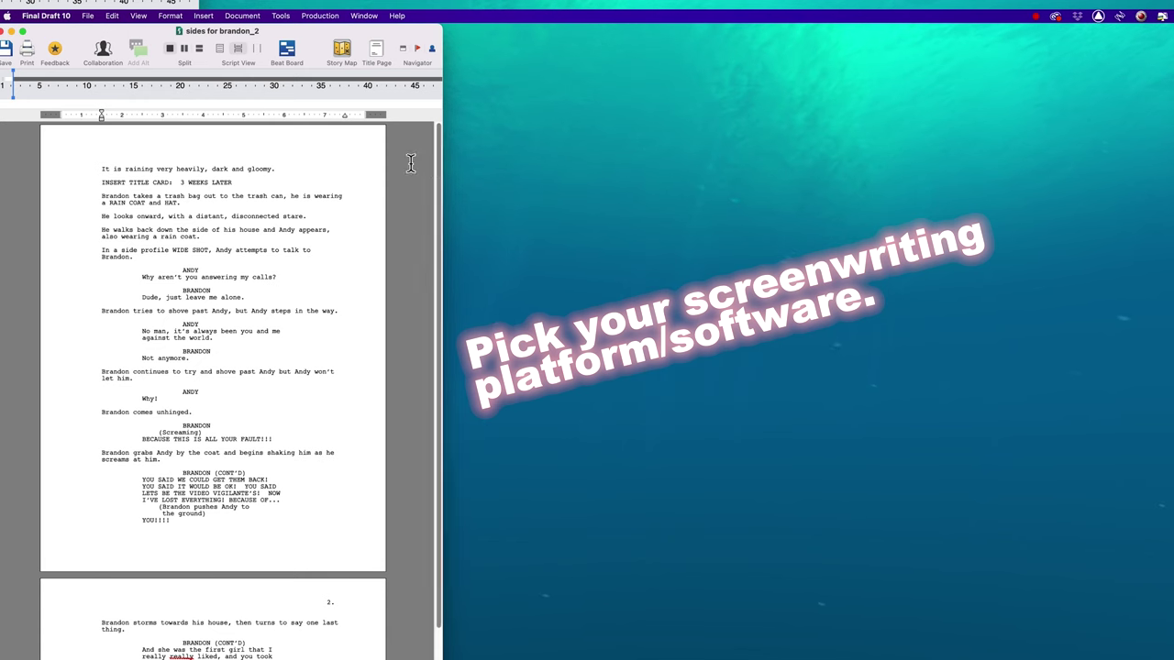
# Open the recently used screenplay with the high school opening and view its first page.
pyautogui.click(88, 16)
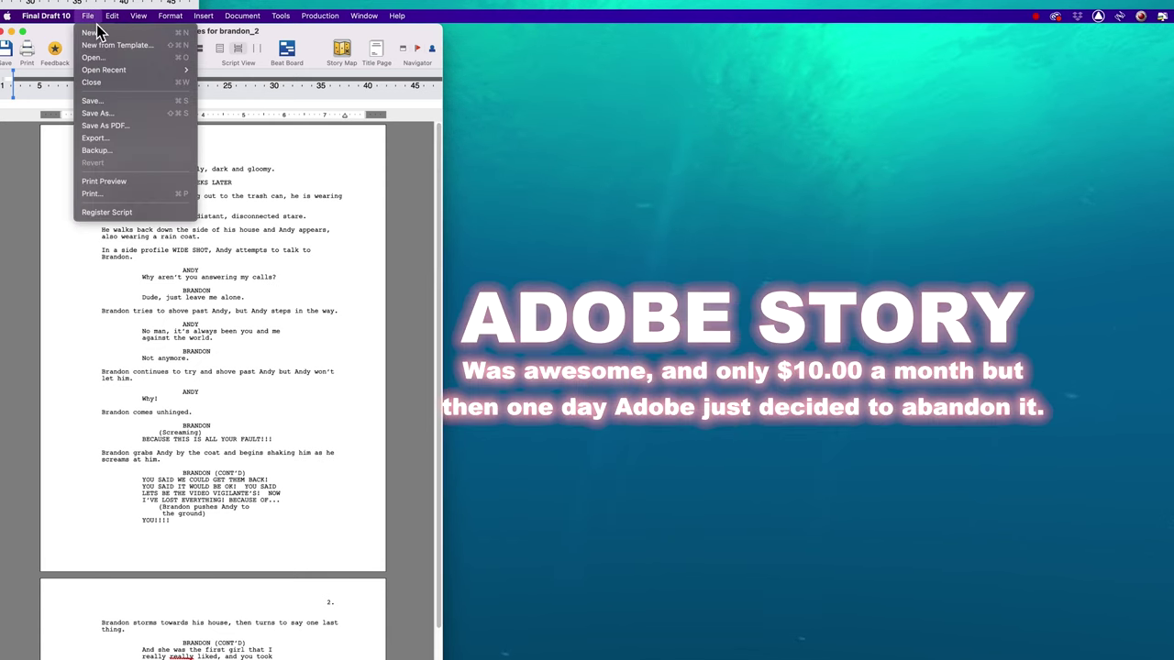
pyautogui.moveTo(107, 72)
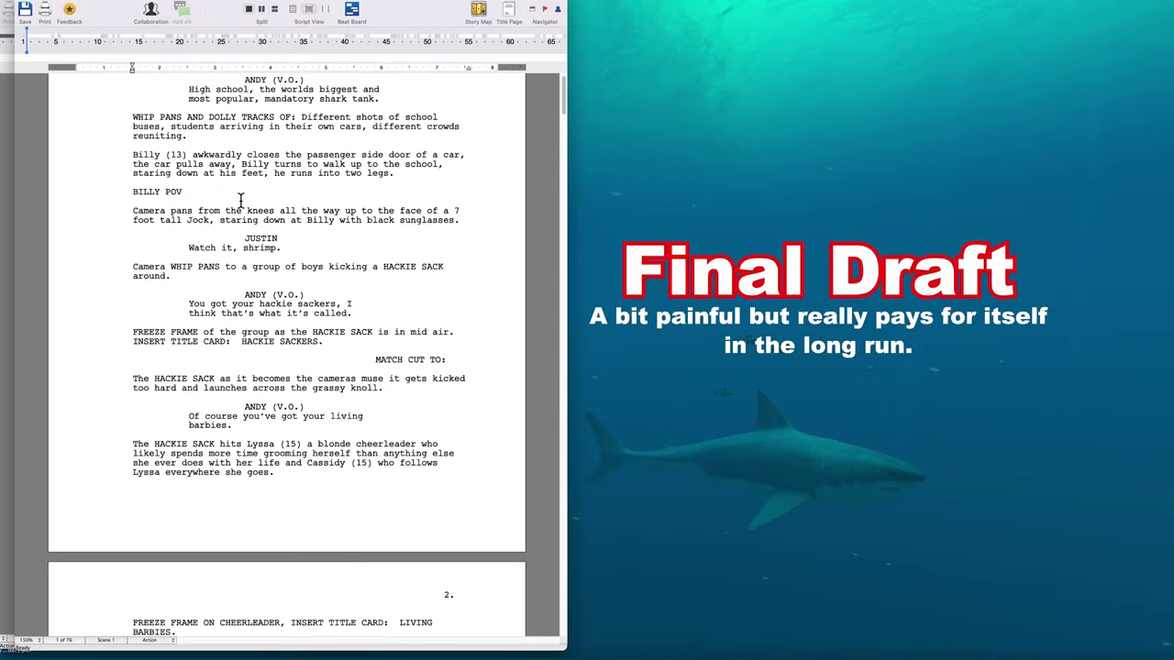
pyautogui.scroll(3, 312, 218)
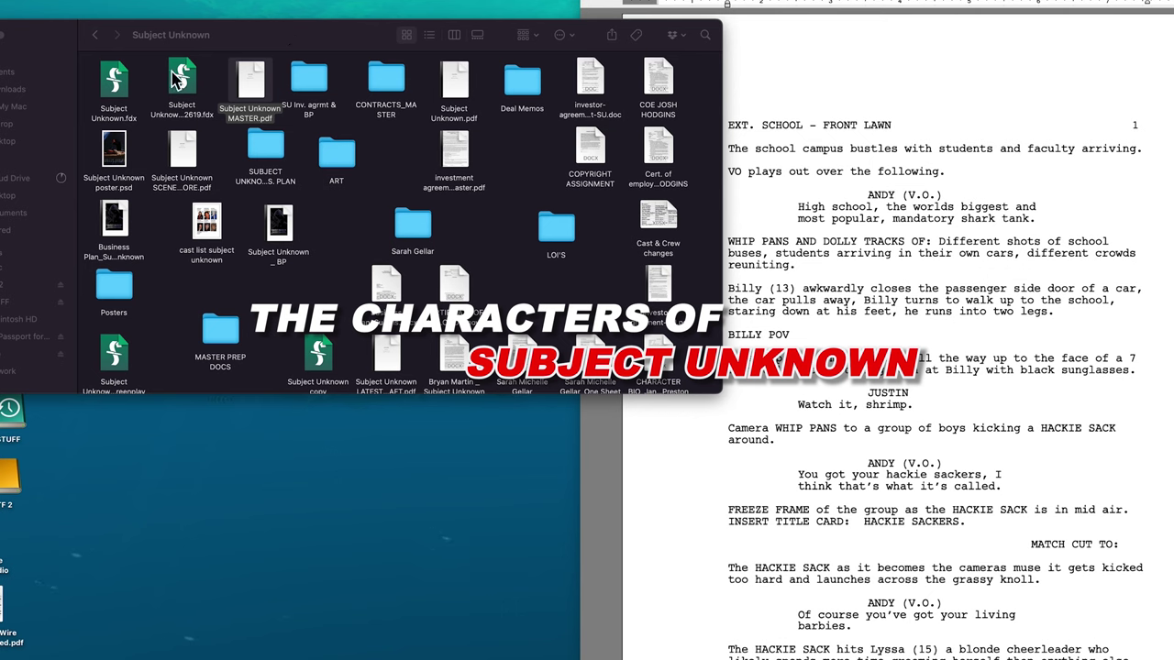
# Open the Subject Unknown.fdx screenplay from the Subject Unknown folder and skim its opening pages.
pyautogui.click(125, 98)
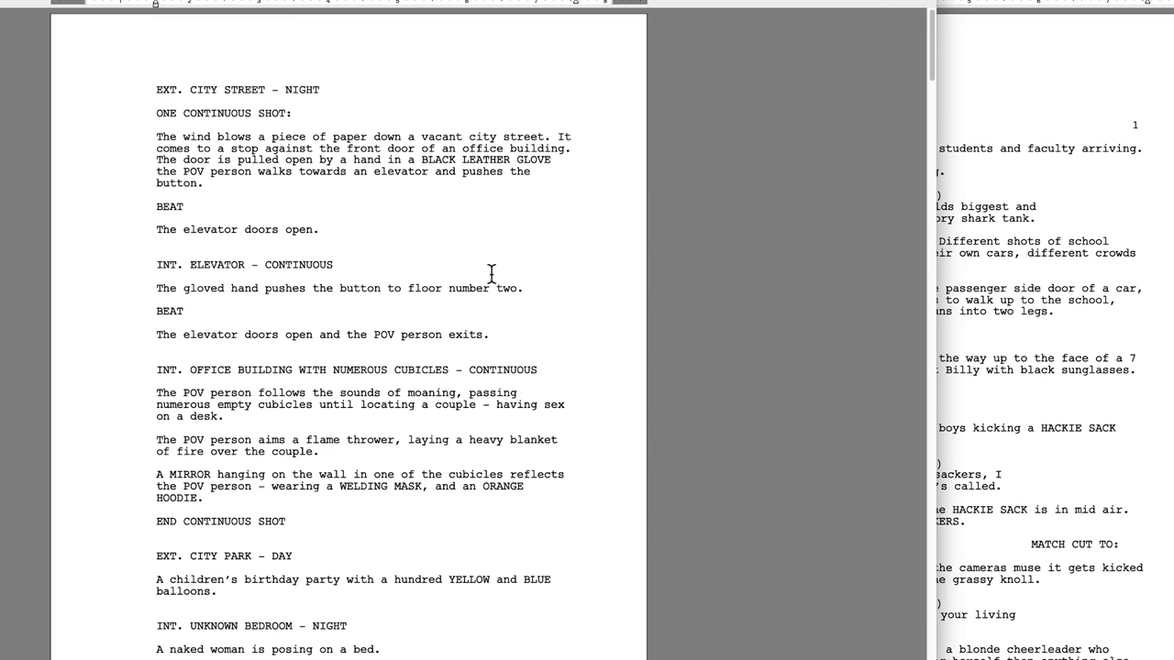
pyautogui.scroll(-15, 440, 307)
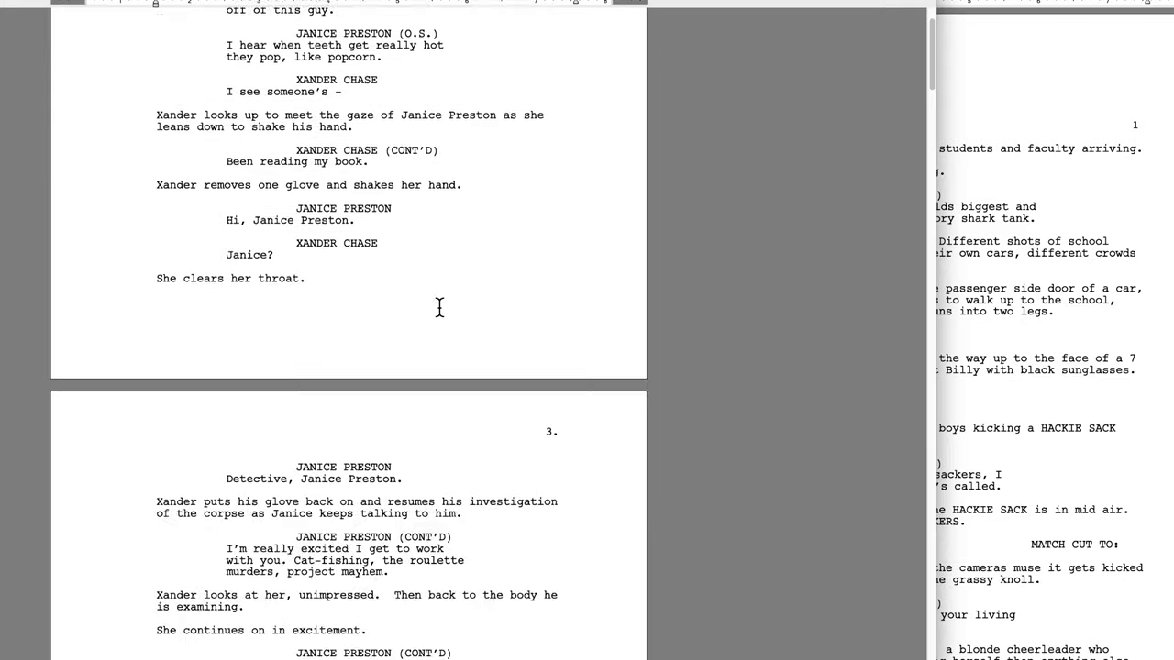
pyautogui.scroll(14, 439, 307)
pyautogui.scroll(-10, 439, 307)
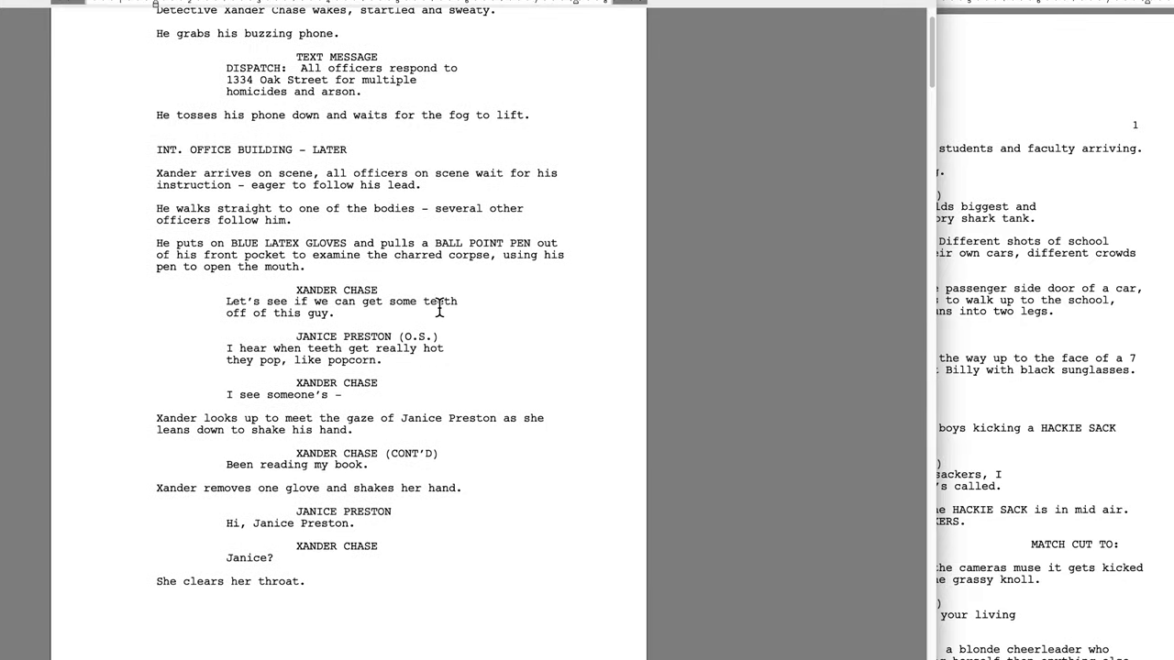
pyautogui.scroll(-10, 439, 307)
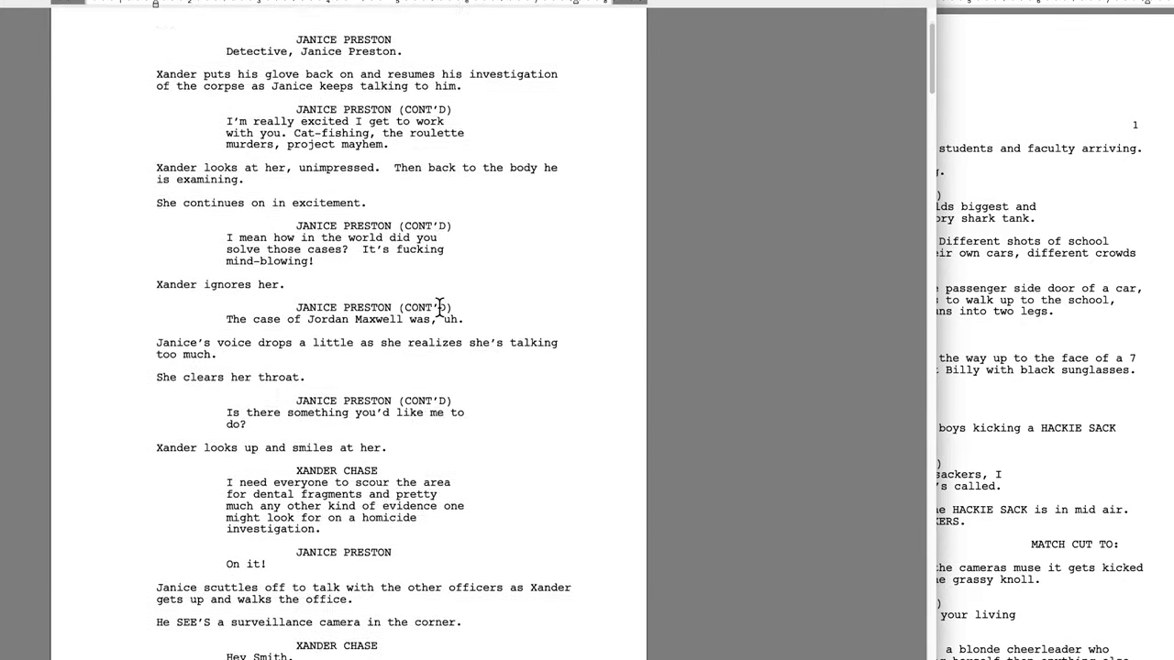
pyautogui.scroll(12, 440, 307)
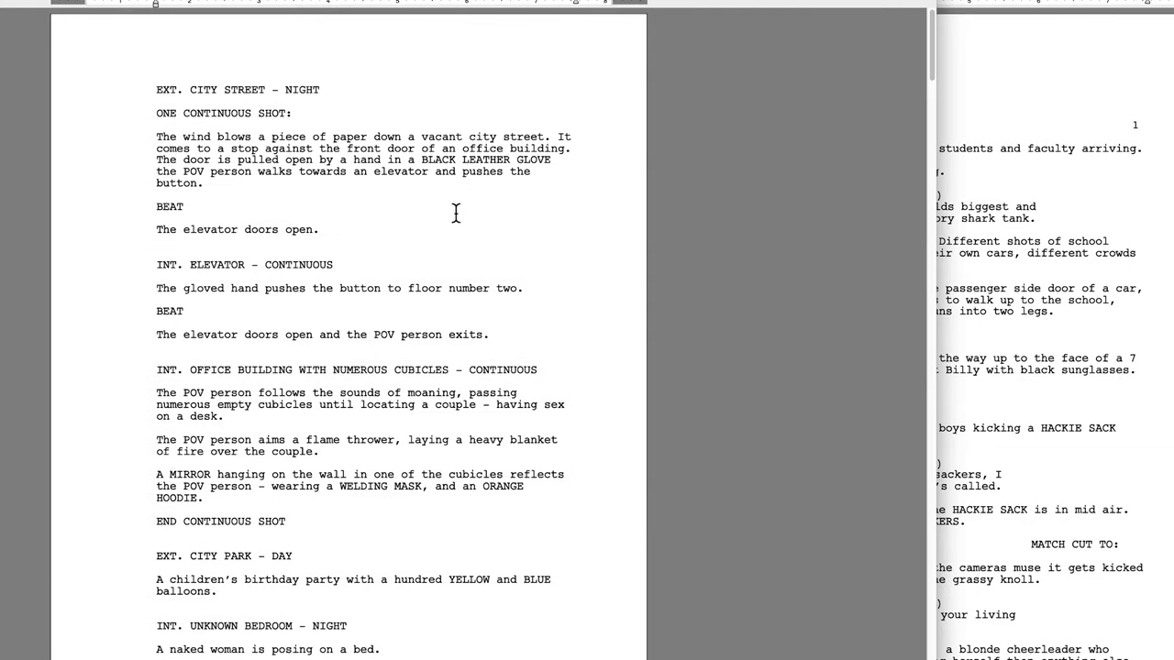
# Search the script for "captain snider" and step through the character's successive appearances.
pyautogui.press('super+f')
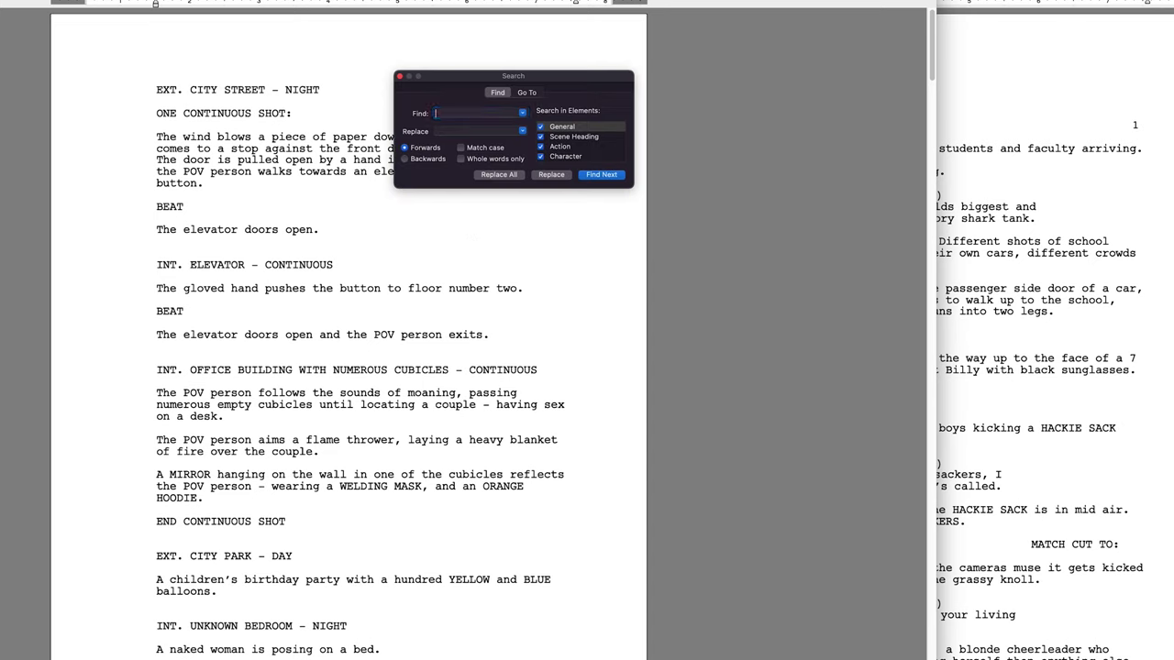
pyautogui.click(602, 174)
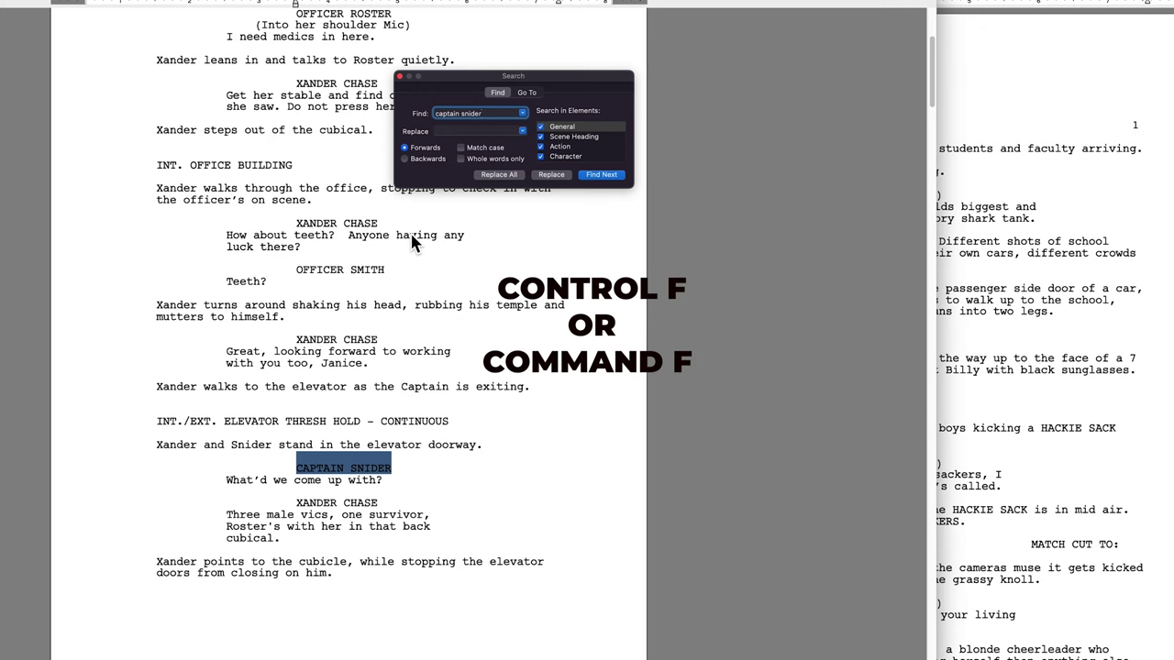
pyautogui.click(598, 176)
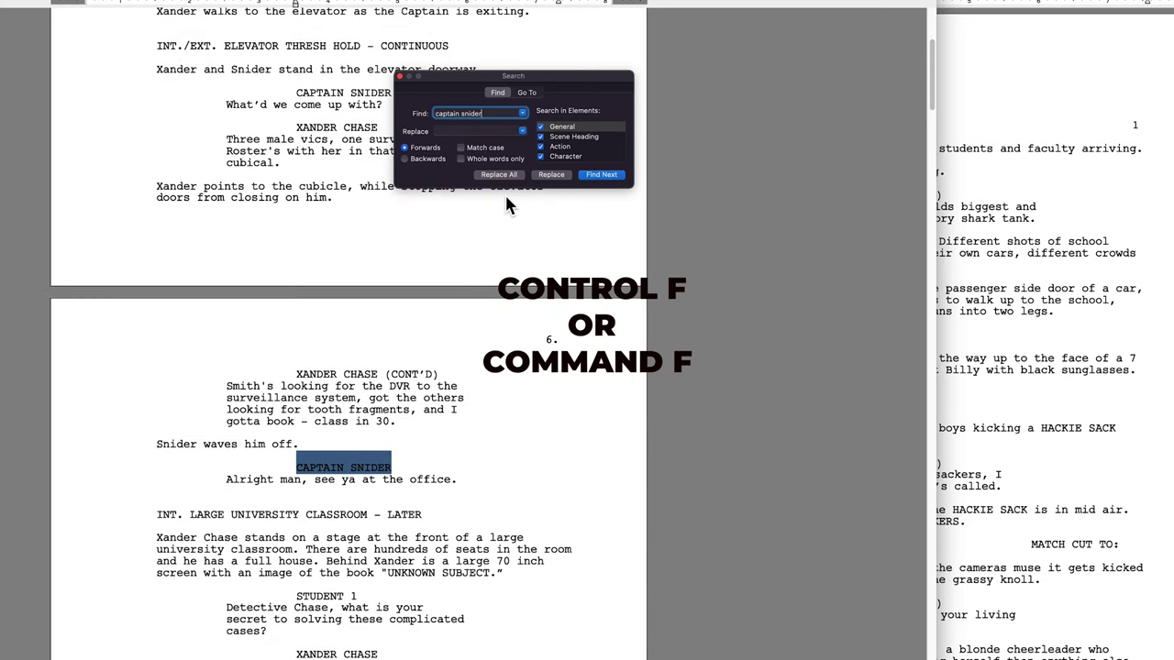
pyautogui.click(601, 175)
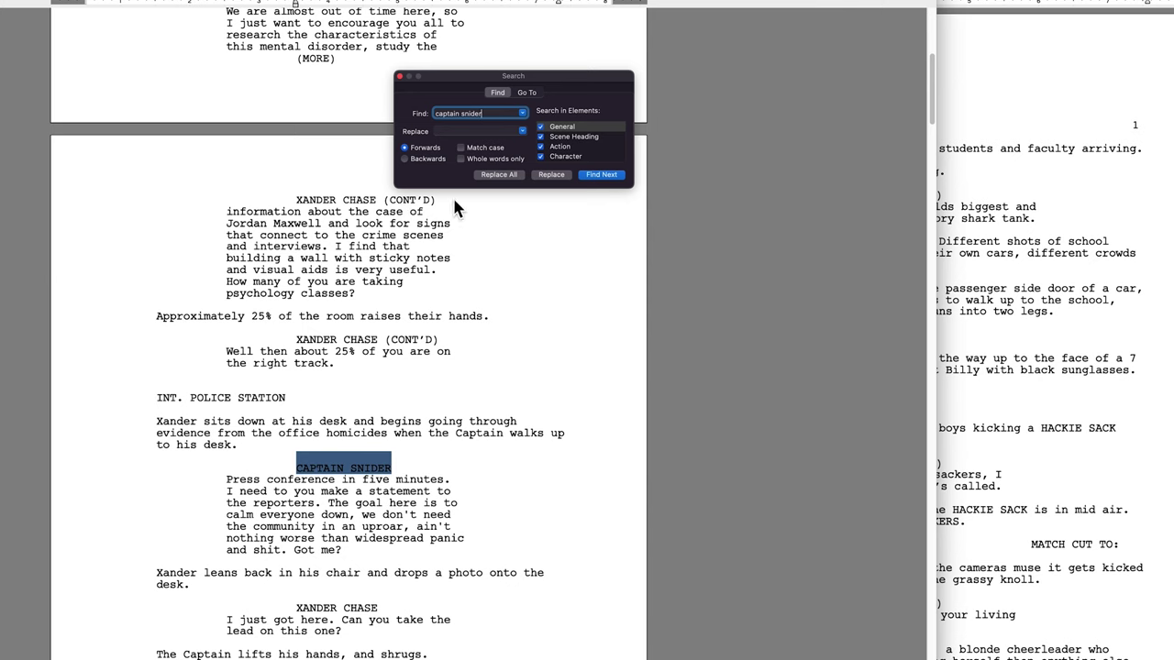
pyautogui.click(592, 175)
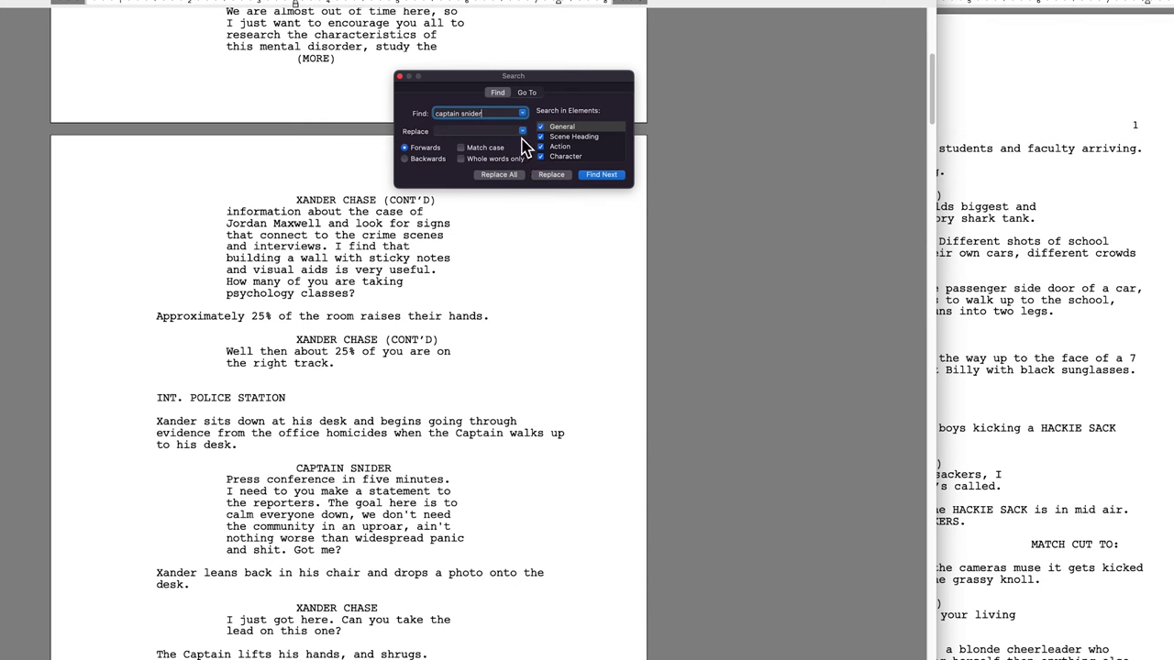
# Search the script for "Xander Chase", restarting the search from the beginning of the first page.
pyautogui.moveTo(507, 113); pyautogui.dragTo(436, 112)
pyautogui.write('Xander Chase')
pyautogui.press('Return')
pyautogui.click(319, 260)
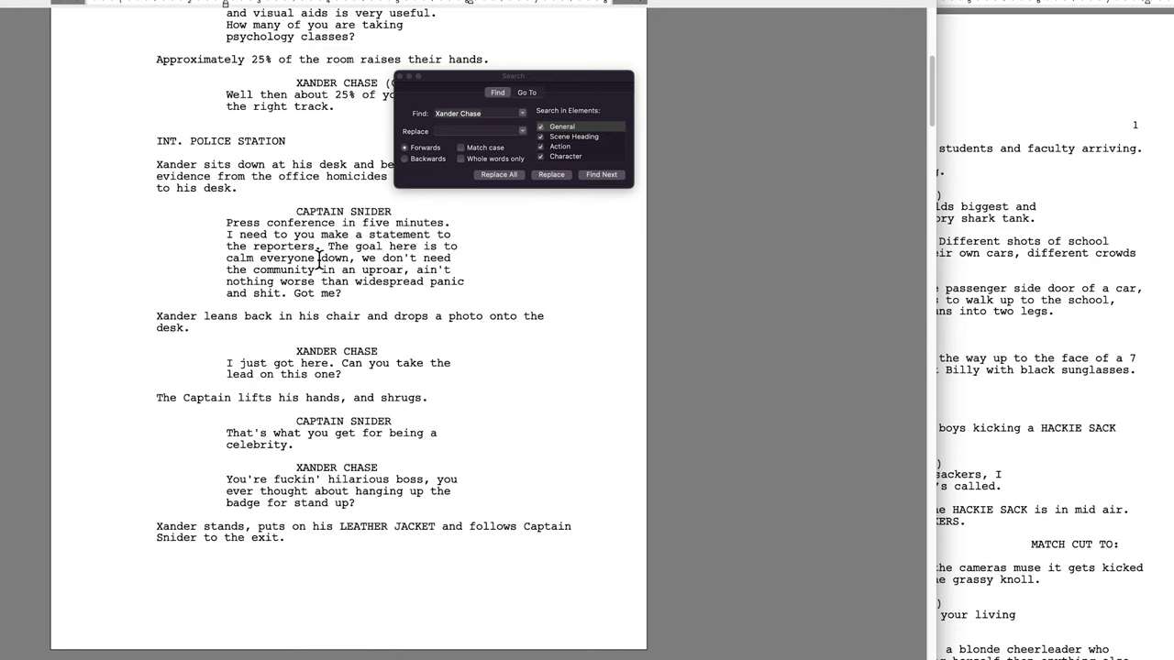
pyautogui.scroll(15, 319, 259)
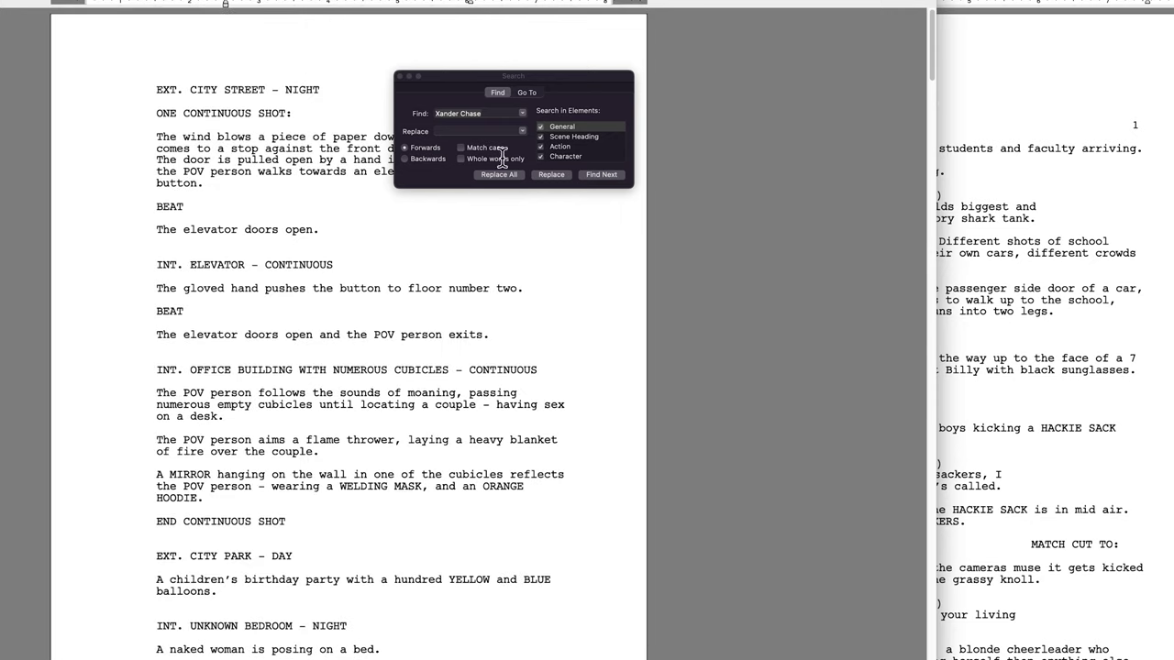
pyautogui.click(502, 115)
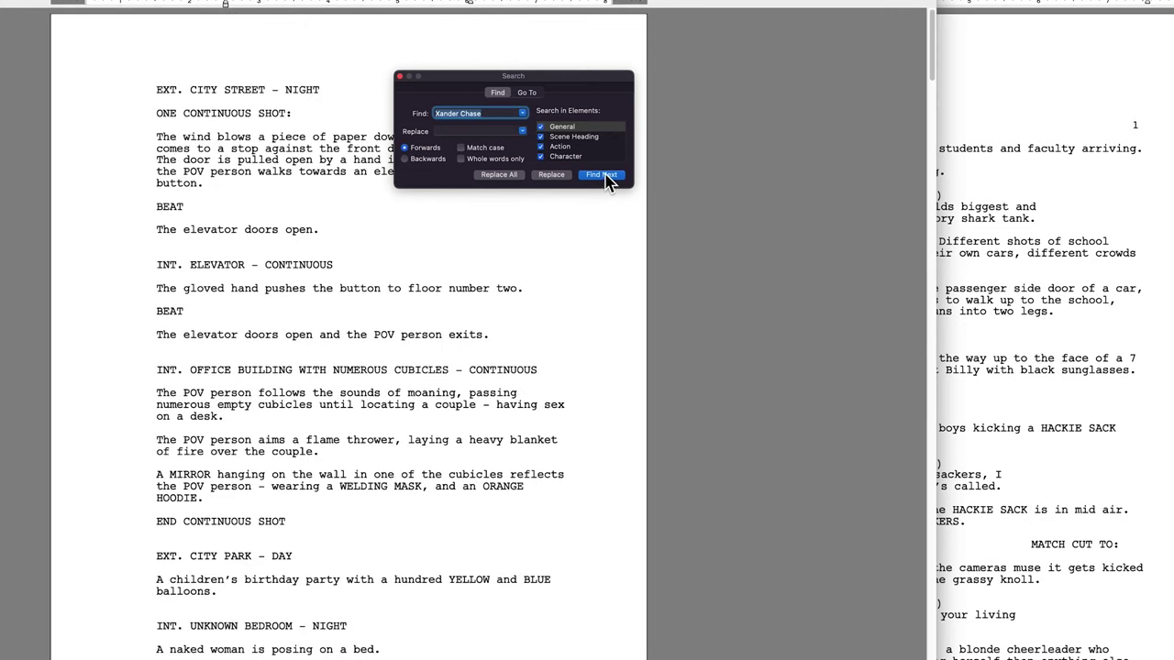
pyautogui.click(298, 229)
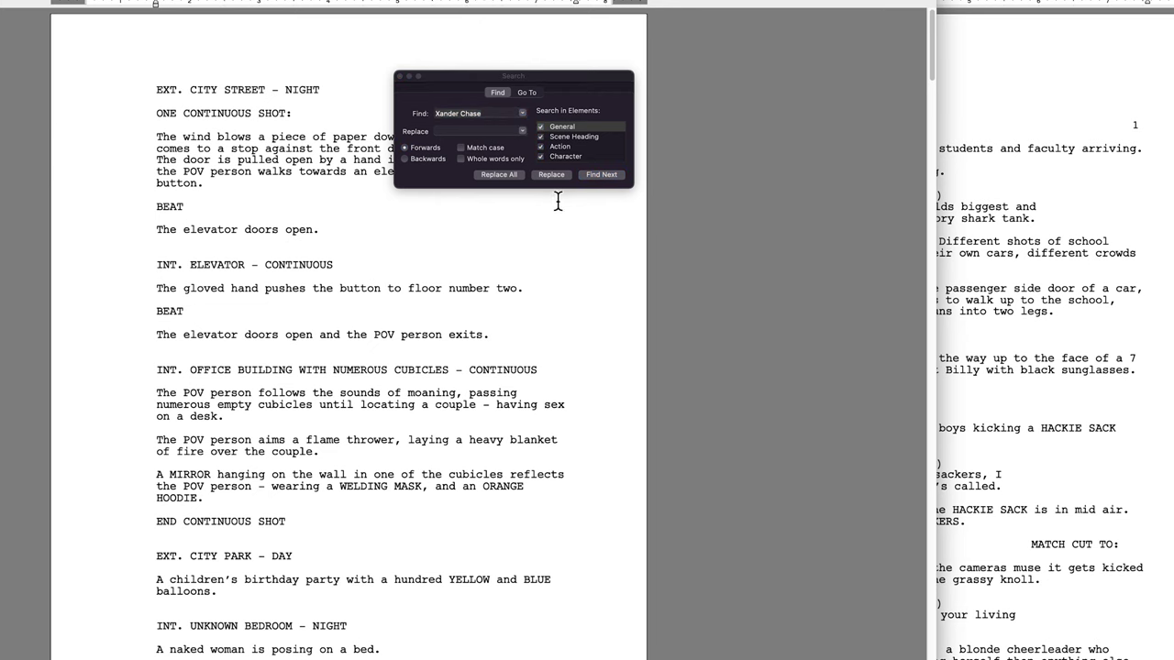
pyautogui.click(593, 84)
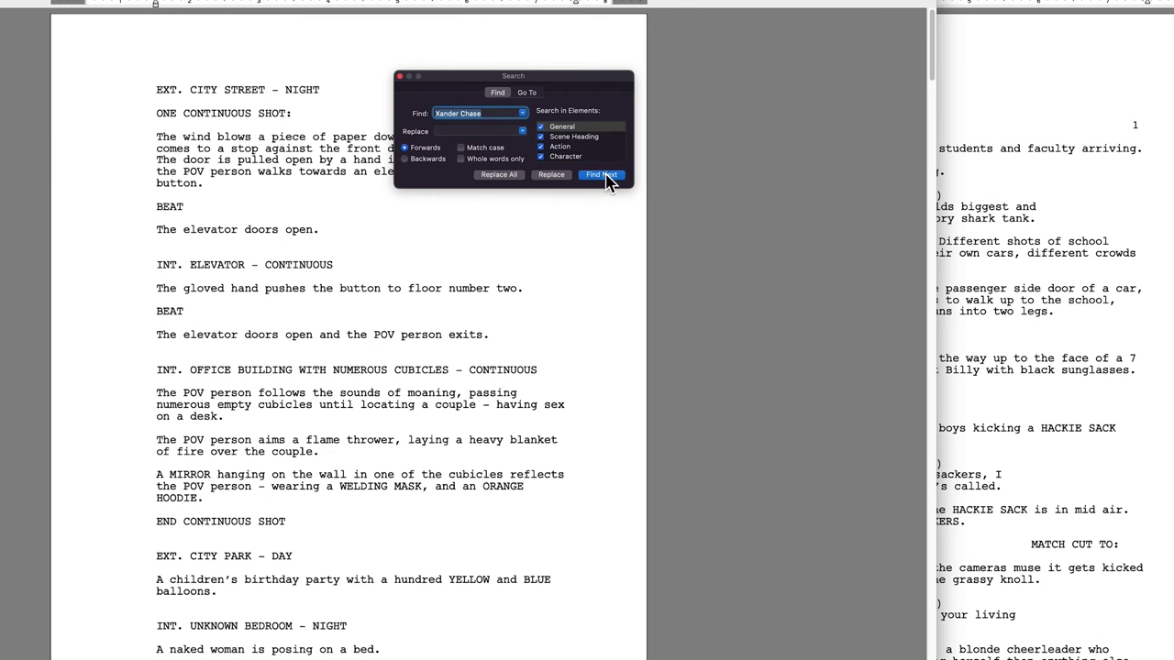
pyautogui.click(601, 174)
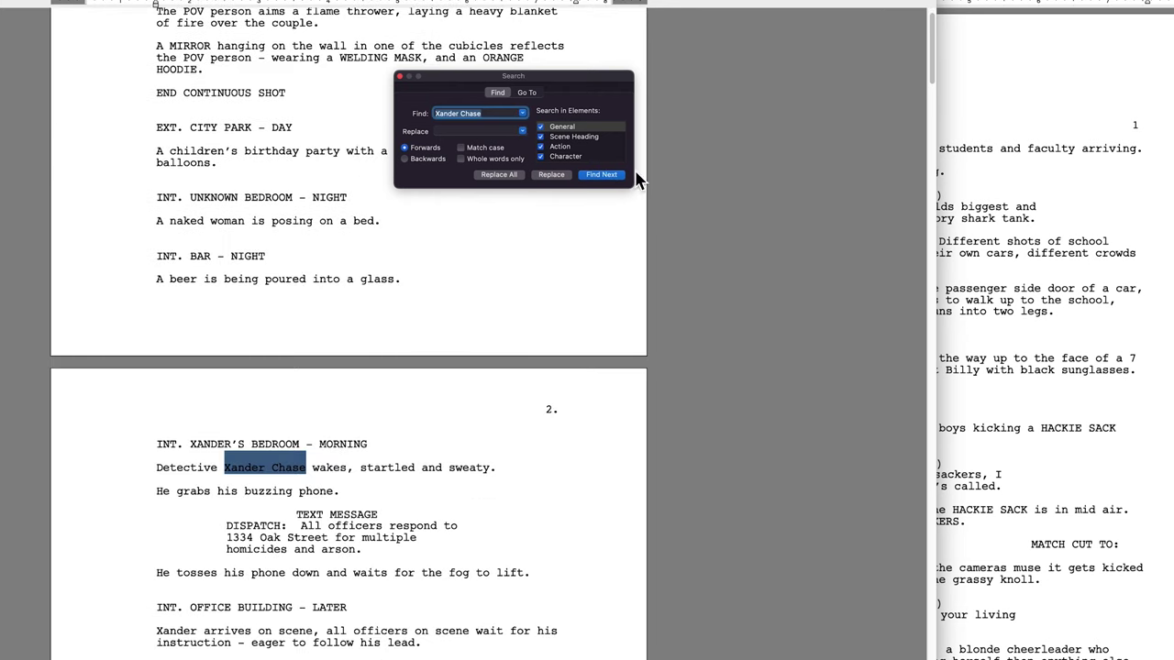
# Step through the following Xander Chase matches up to page 5, examining the character's dialogue and actions.
pyautogui.click(602, 175)
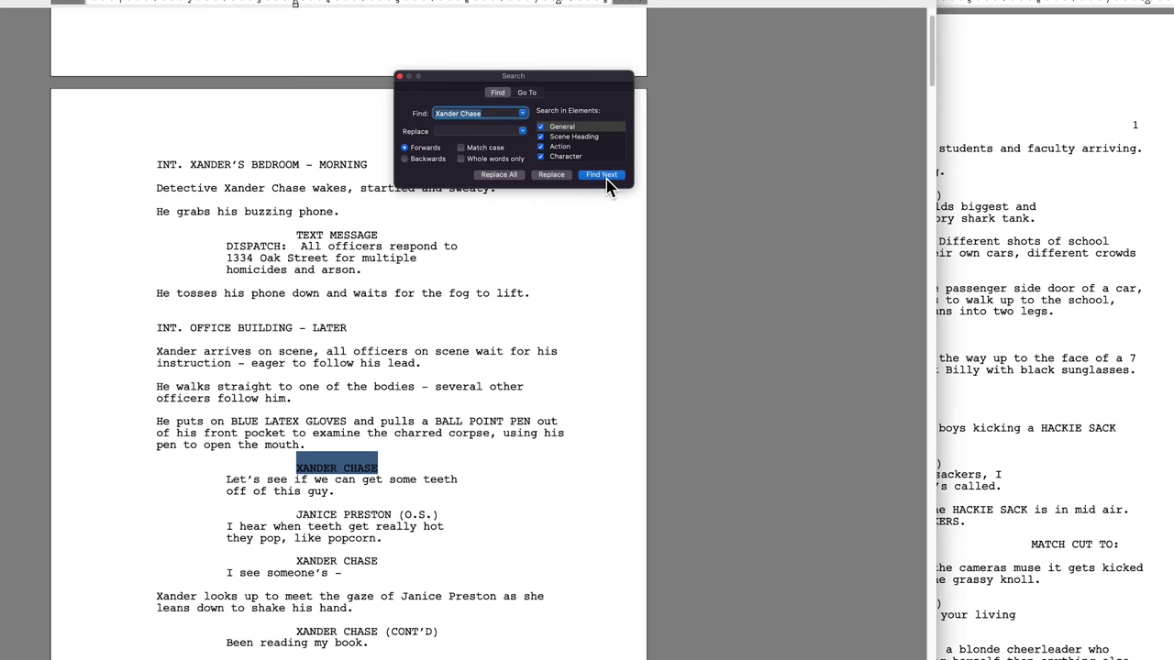
pyautogui.click(605, 178)
pyautogui.click(603, 175)
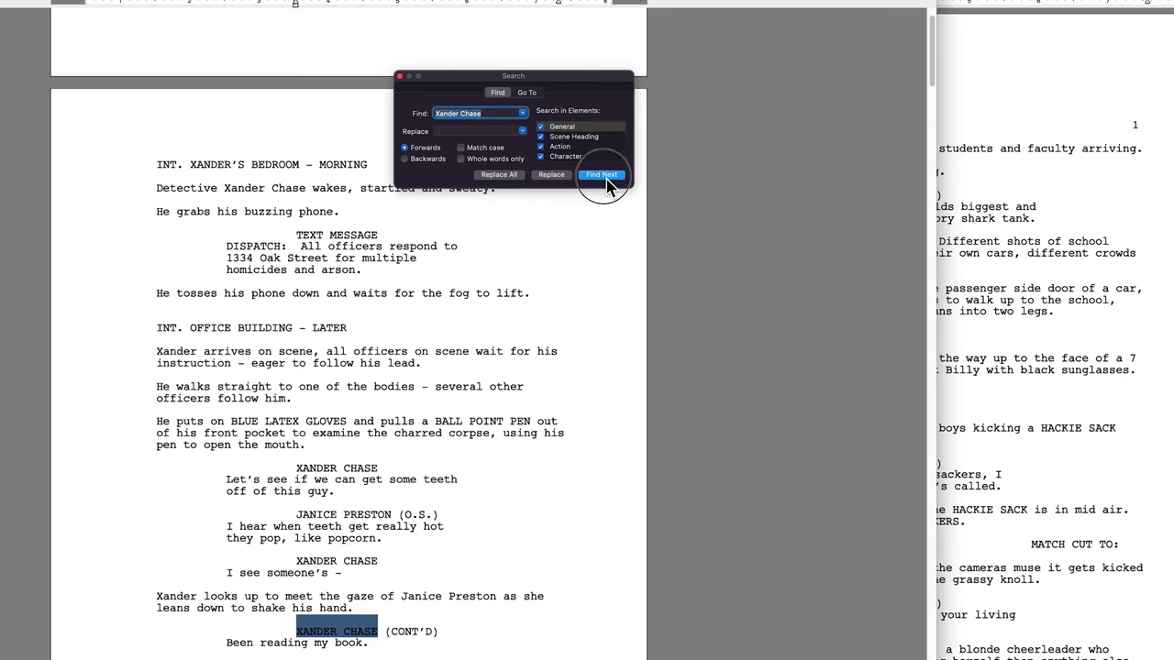
pyautogui.click(604, 177)
pyautogui.click(604, 176)
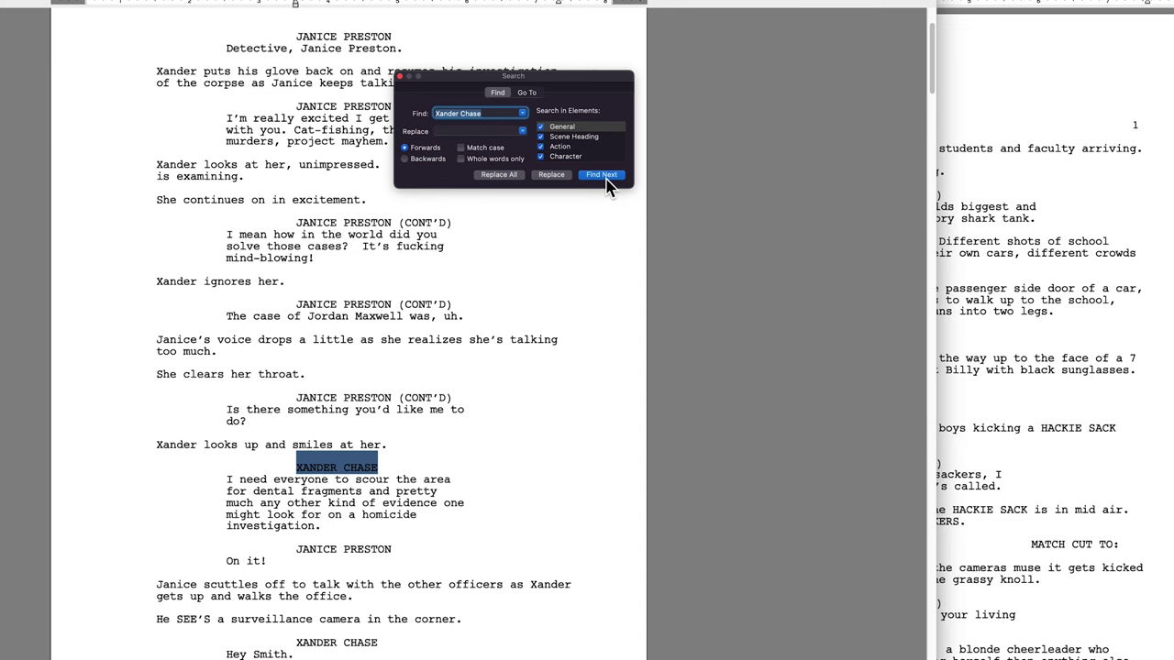
pyautogui.click(610, 187)
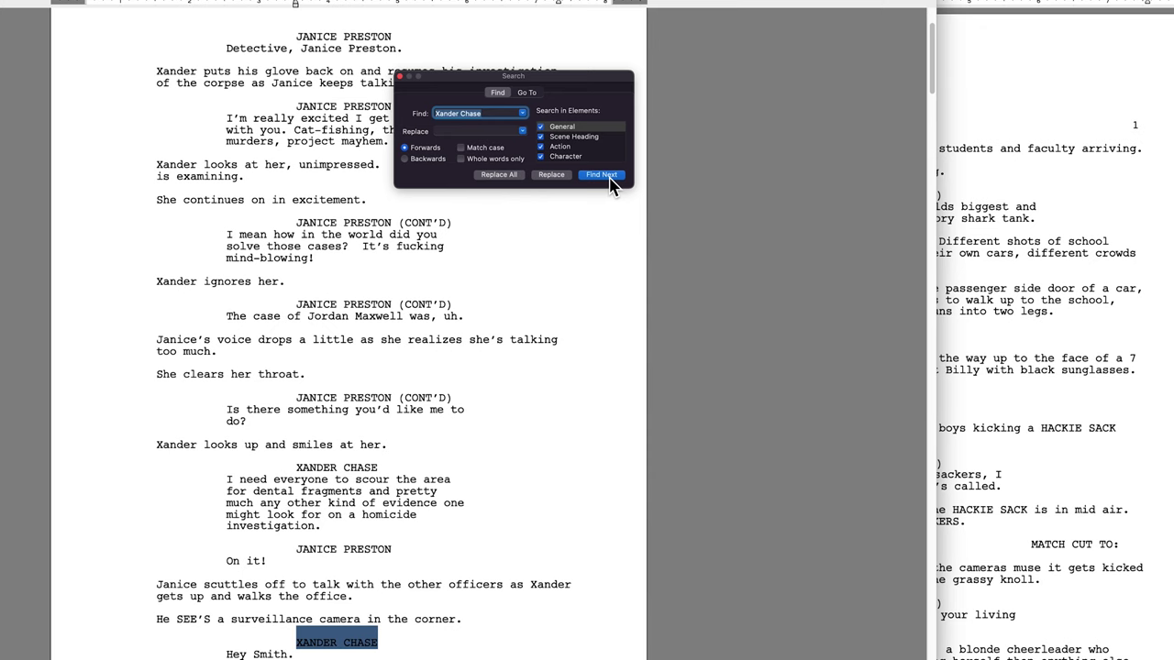
pyautogui.click(610, 186)
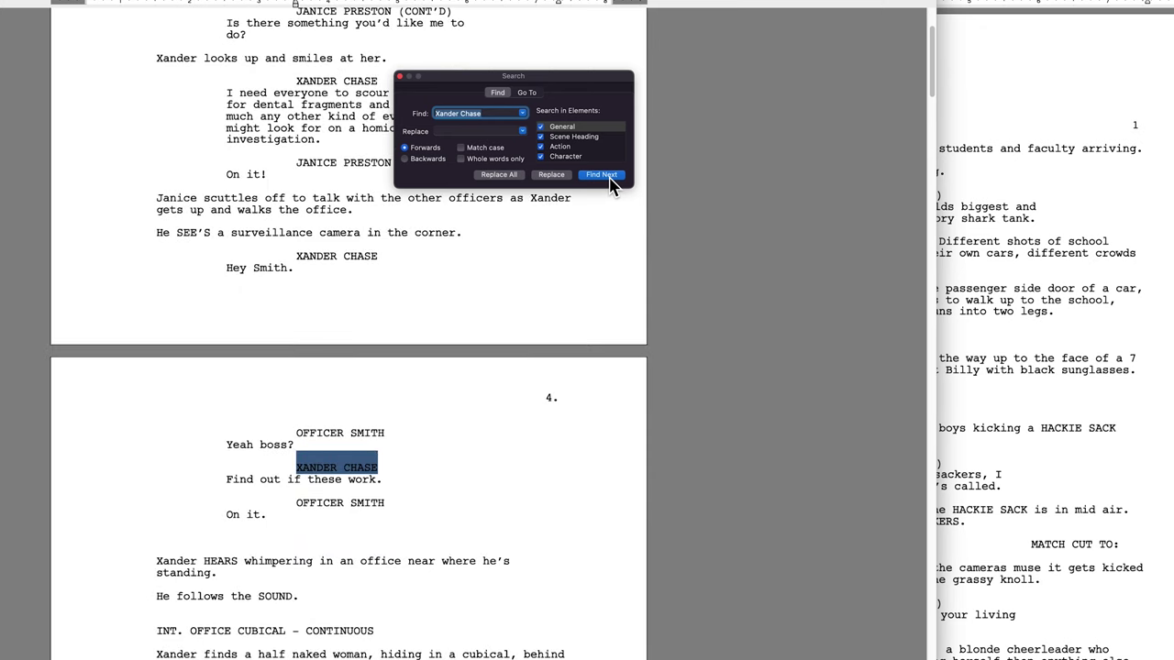
pyautogui.click(610, 186)
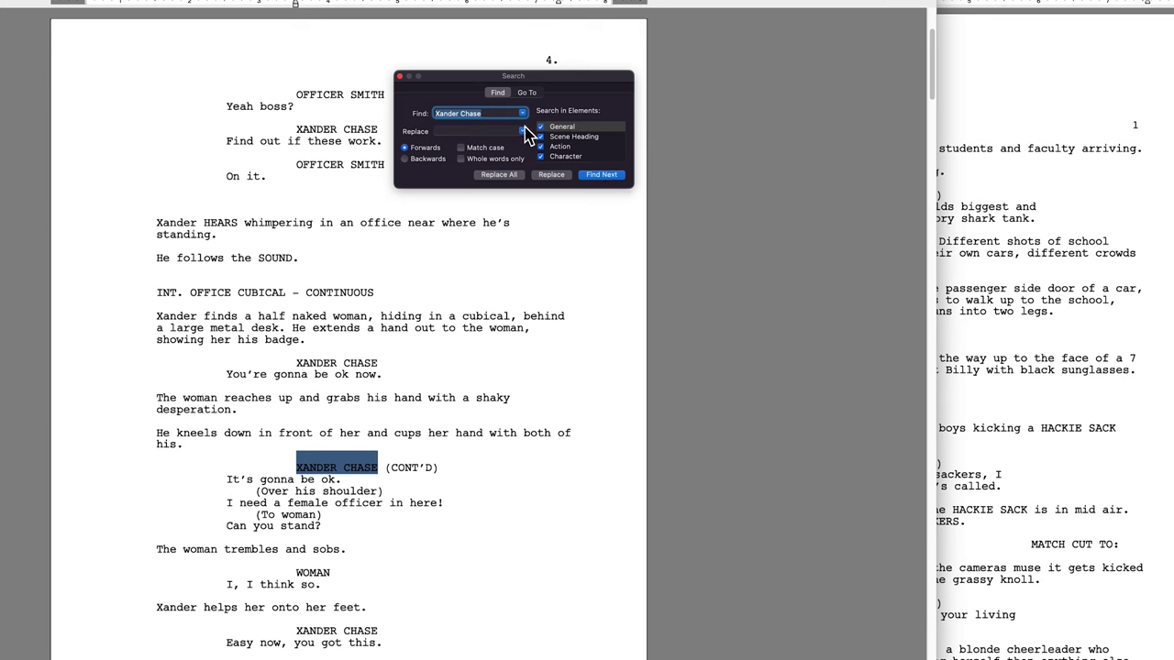
pyautogui.click(610, 184)
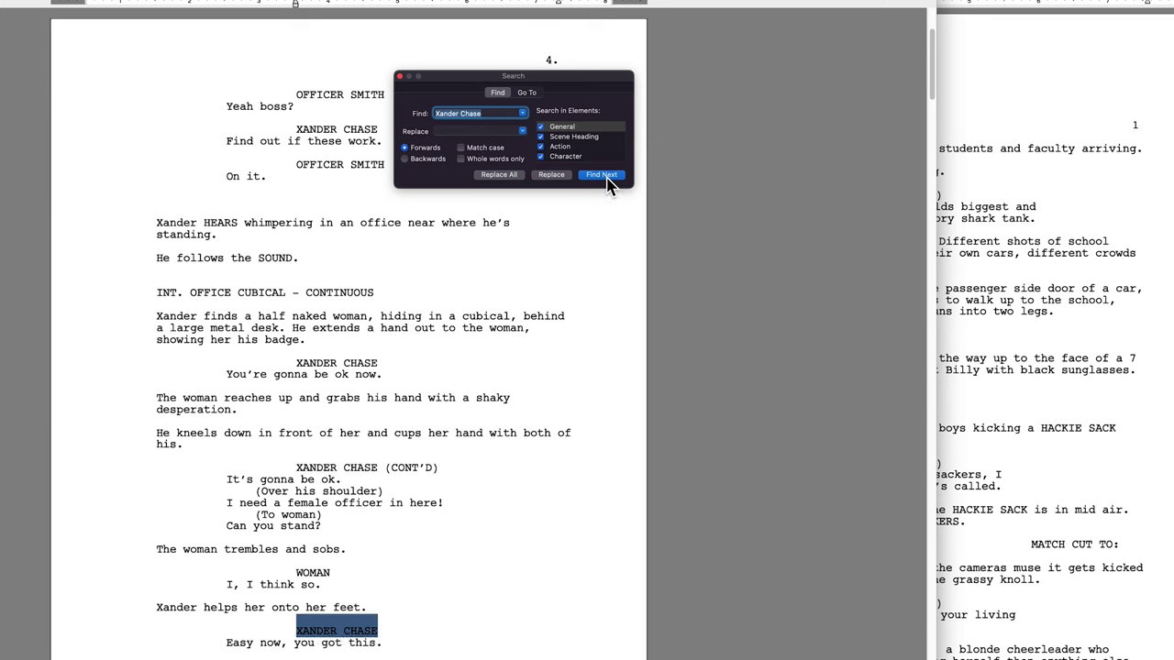
pyautogui.click(610, 185)
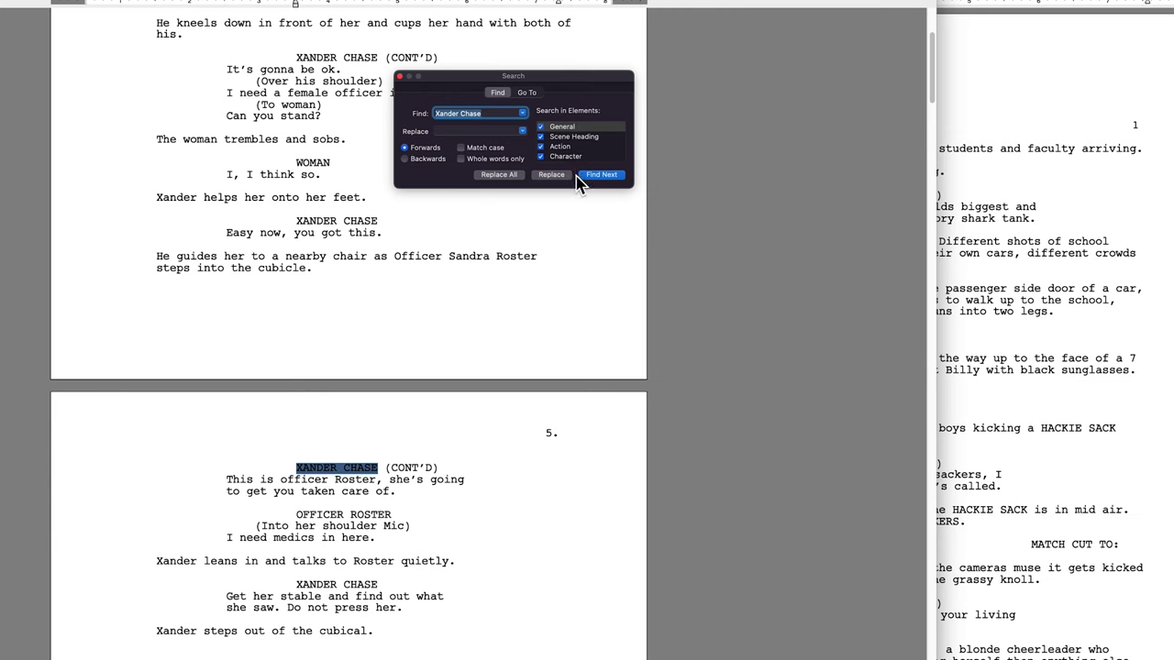
pyautogui.click(611, 178)
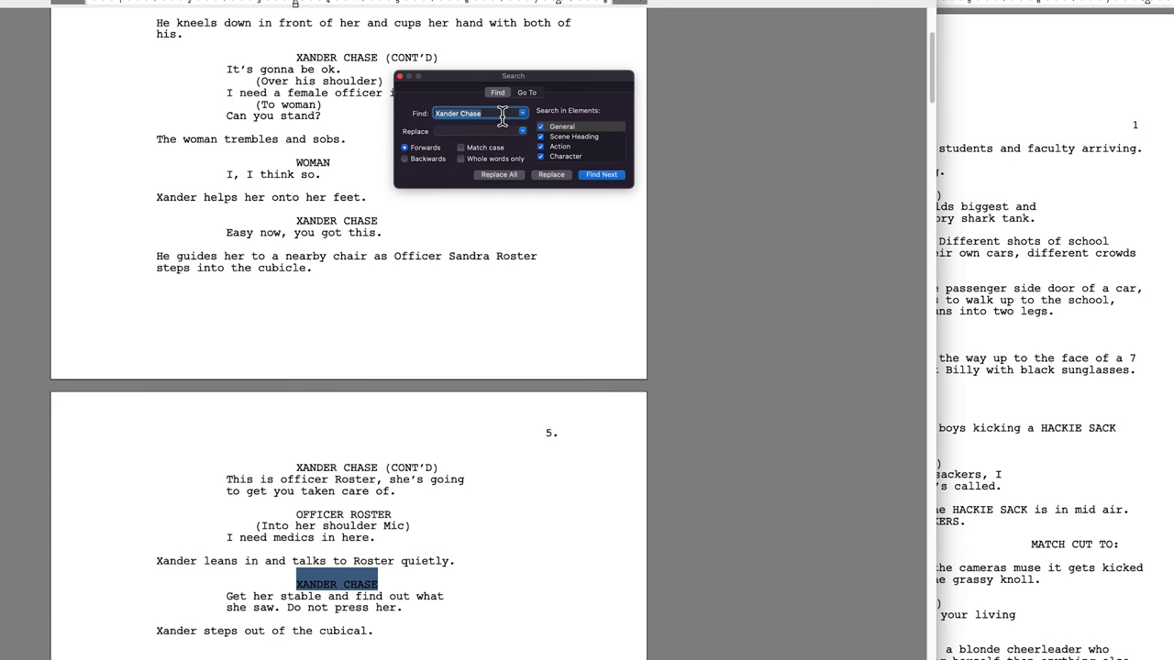
# Replace the search term with "captain snider" and step forward through the character's appearances from page 5.
pyautogui.click(502, 114)
pyautogui.press('BackSpace')
pyautogui.press('BackSpace')
pyautogui.press('BackSpace')
pyautogui.press('BackSpace')
pyautogui.press('BackSpace')
pyautogui.press('BackSpace')
pyautogui.press('BackSpace')
pyautogui.press('BackSpace')
pyautogui.press('BackSpace')
pyautogui.press('BackSpace')
pyautogui.press('BackSpace')
pyautogui.press('BackSpace')
pyautogui.write('captain snider')
pyautogui.click(610, 178)
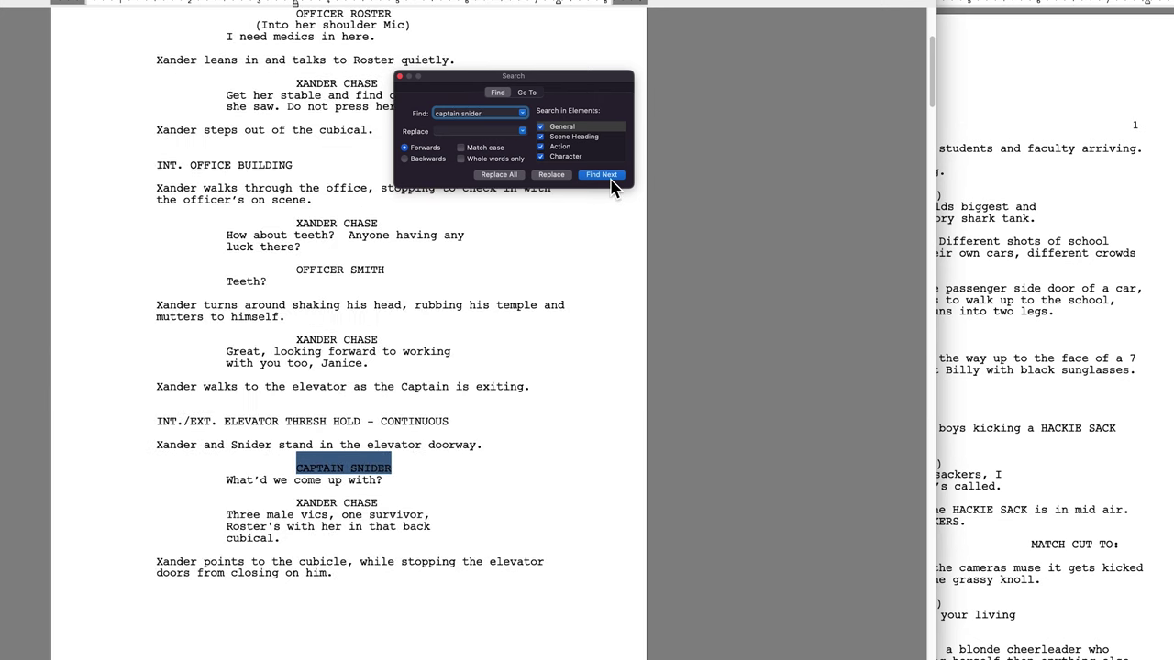
pyautogui.click(602, 175)
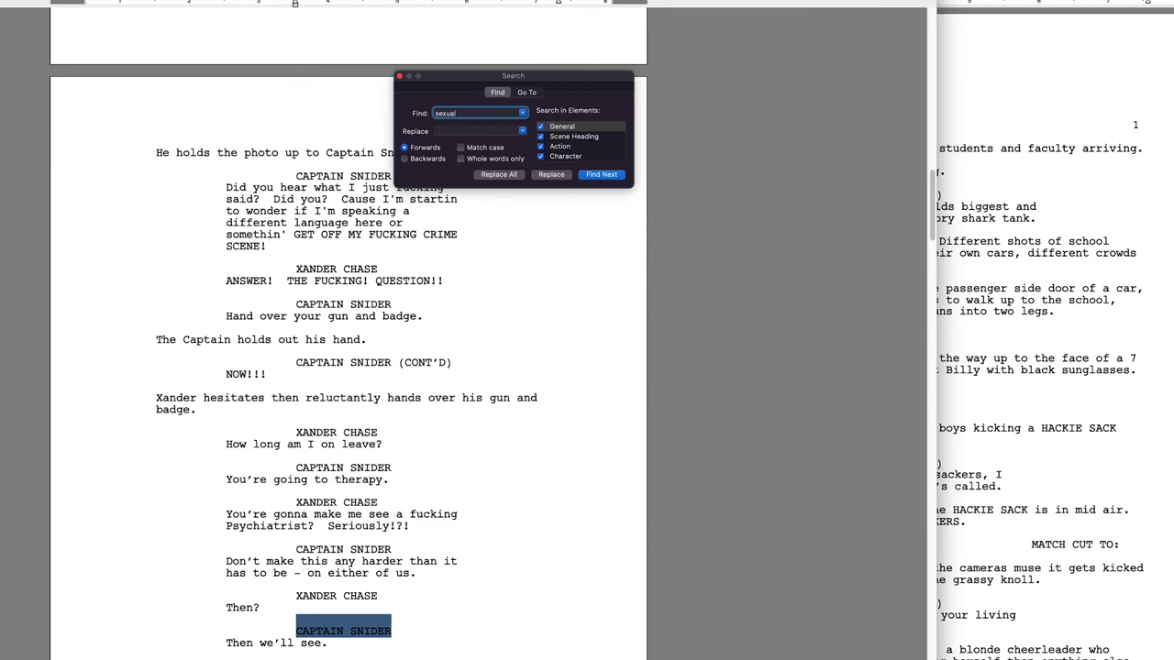
# Search for "sexual" and read the Captain's office scene around the match, continuing onto page 39.
pyautogui.press('Return')
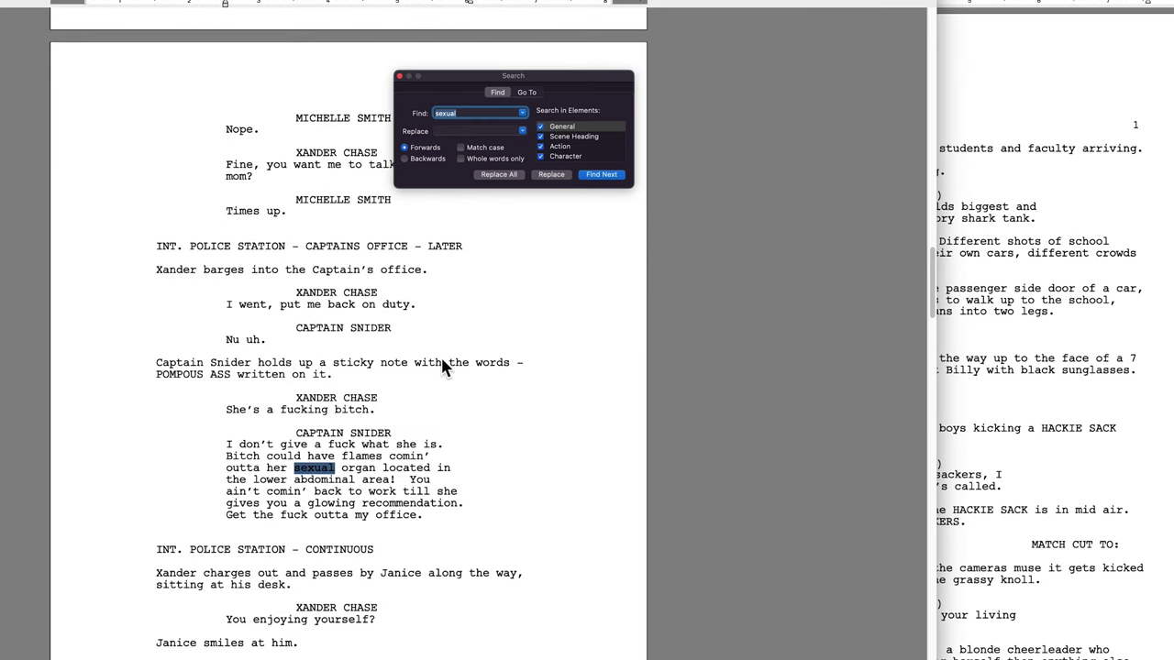
pyautogui.click(440, 520)
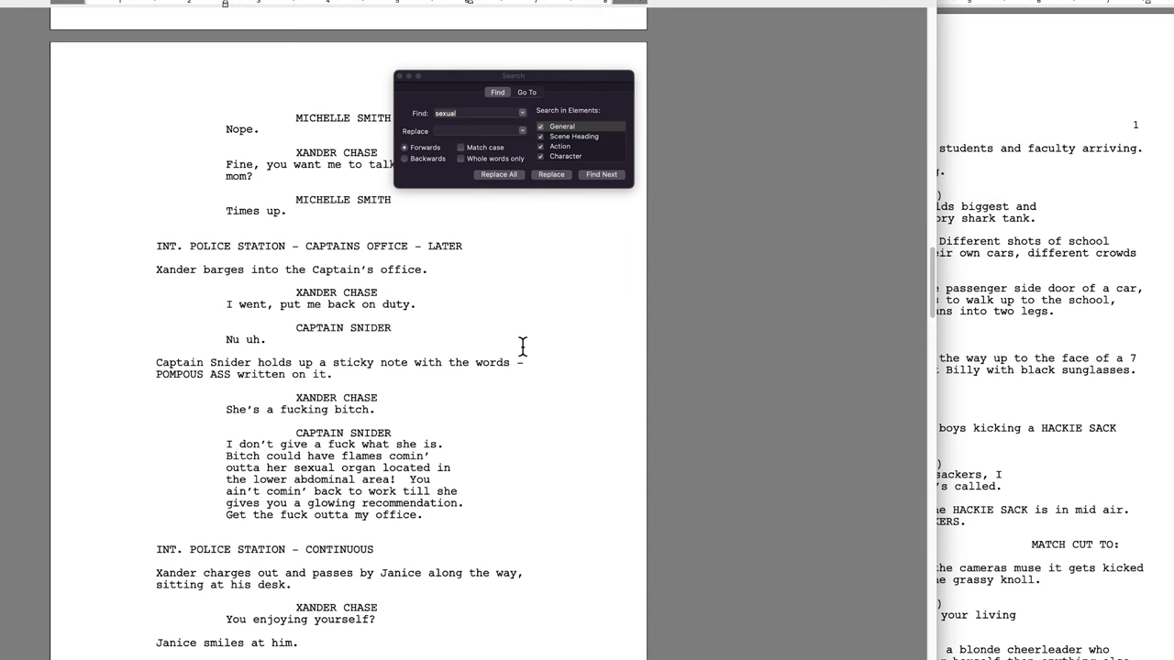
pyautogui.press('pagedown')
pyautogui.scroll(10, 522, 346)
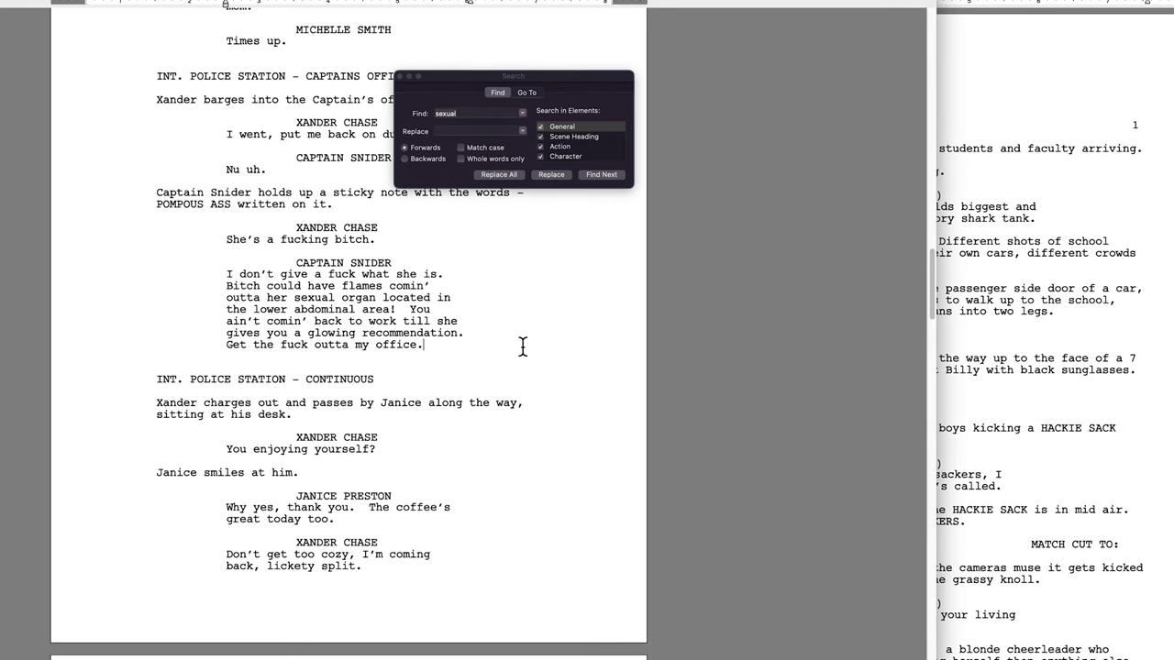
pyautogui.scroll(-4, 522, 346)
pyautogui.scroll(9, 522, 345)
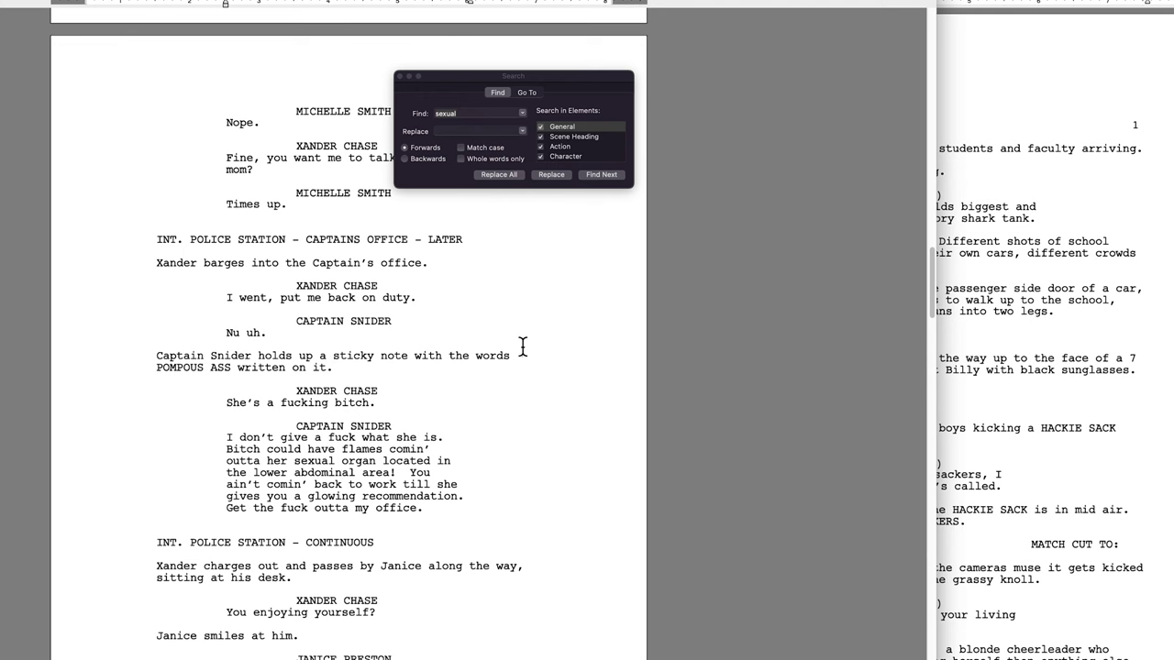
pyautogui.scroll(-13, 458, 432)
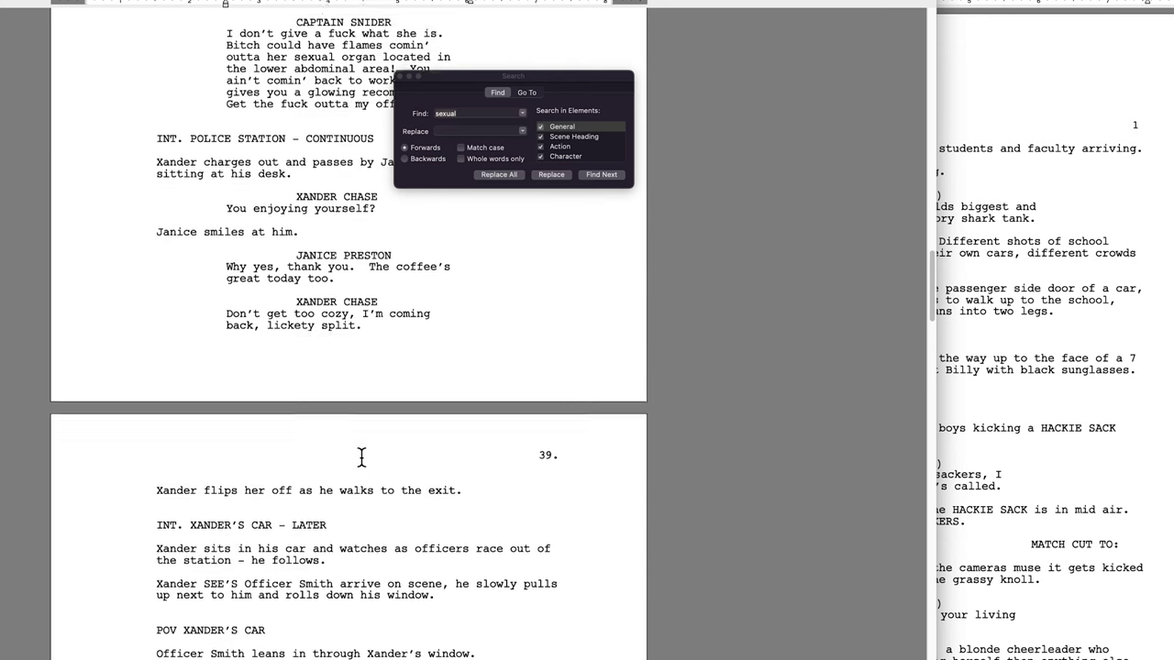
# Read Xander Chase's car scene with Officer Smith on page 39 and the preceding therapy session with Michelle Smith.
pyautogui.scroll(20, 358, 458)
pyautogui.scroll(-20, 361, 457)
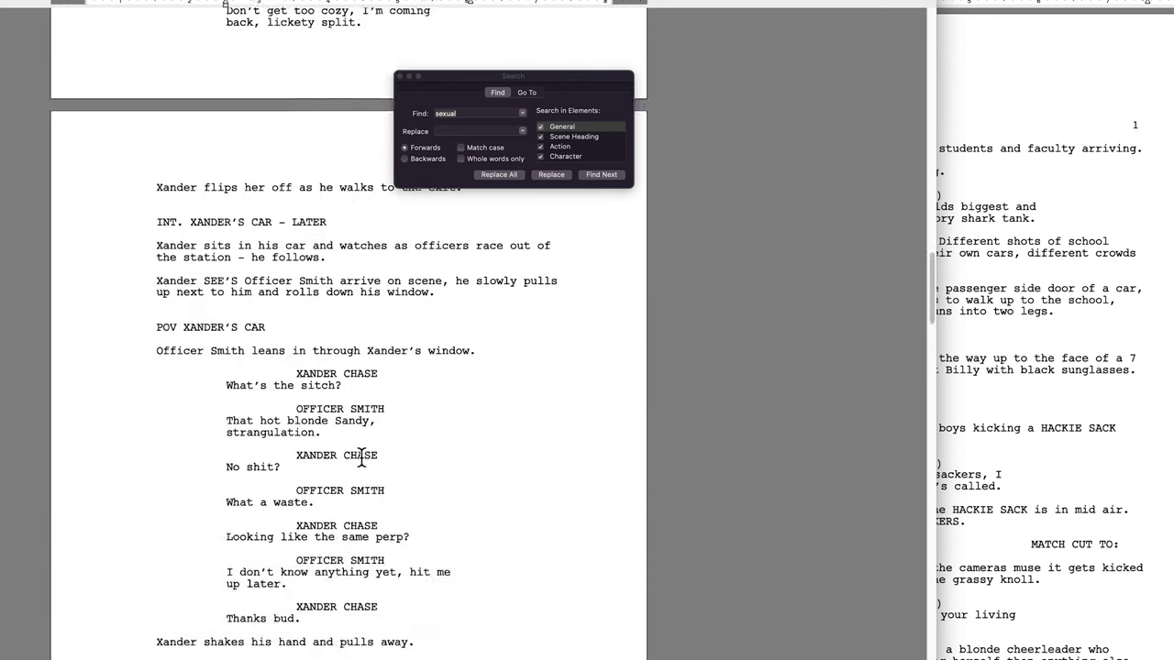
pyautogui.scroll(20, 361, 457)
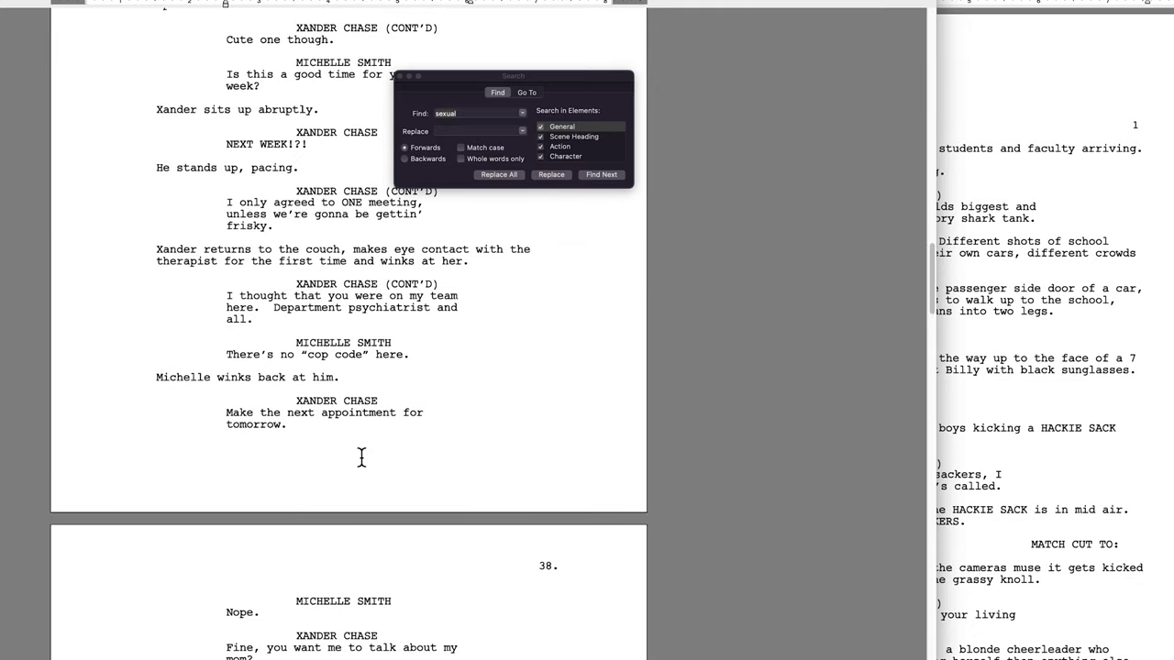
pyautogui.scroll(20, 362, 458)
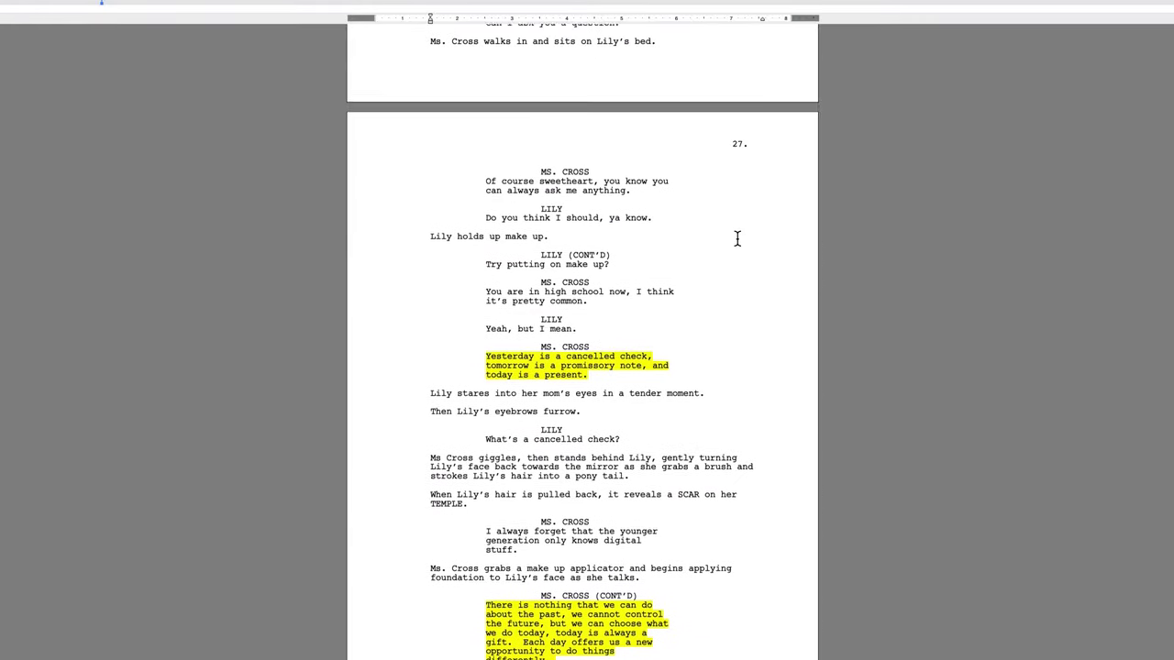
# Examine the two highlighted Ms. Cross dialogue passages in her scene with Lily on page 27.
pyautogui.scroll(-2, 736, 238)
pyautogui.scroll(-1, 737, 239)
pyautogui.scroll(-3, 736, 241)
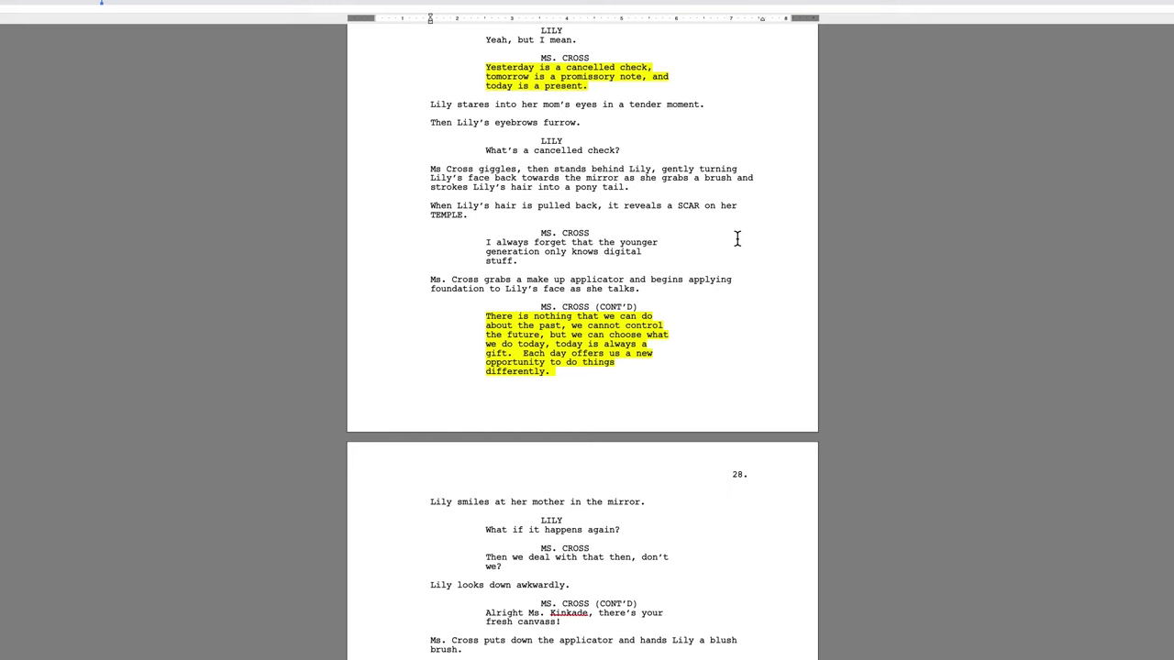
pyautogui.scroll(3, 737, 238)
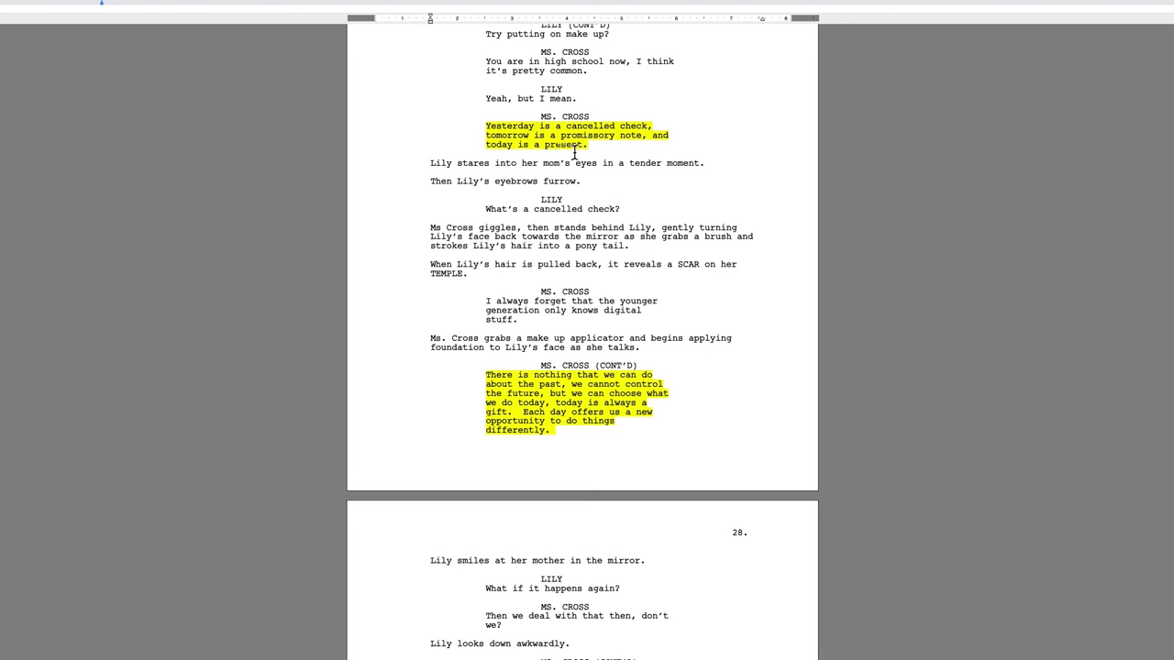
pyautogui.scroll(2, 595, 151)
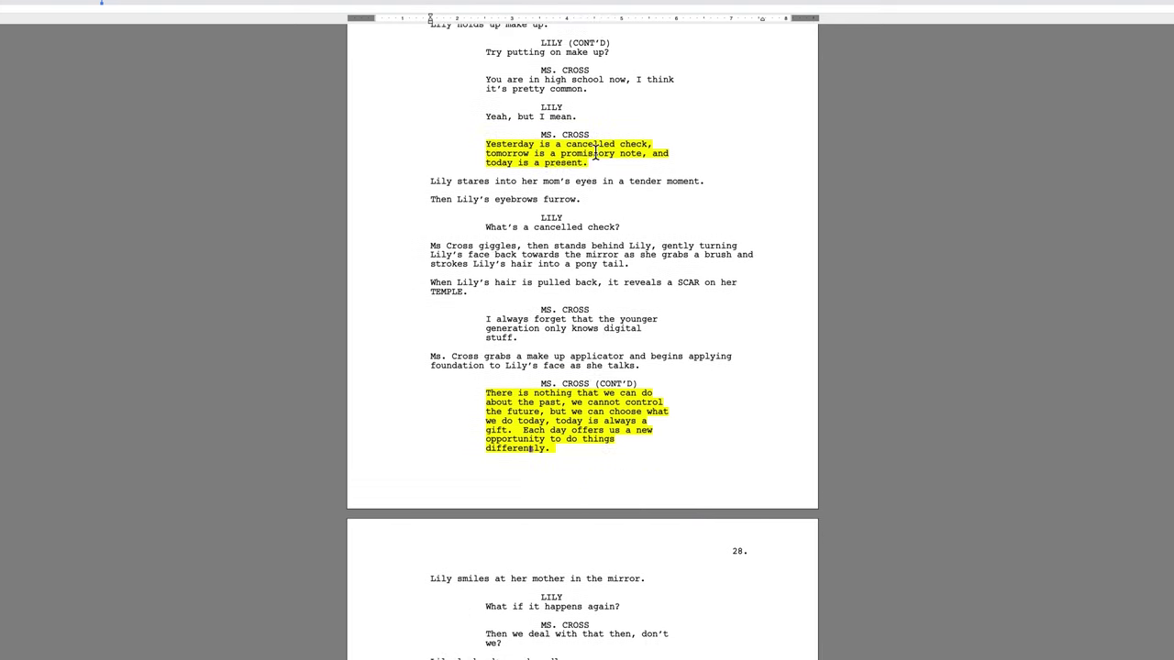